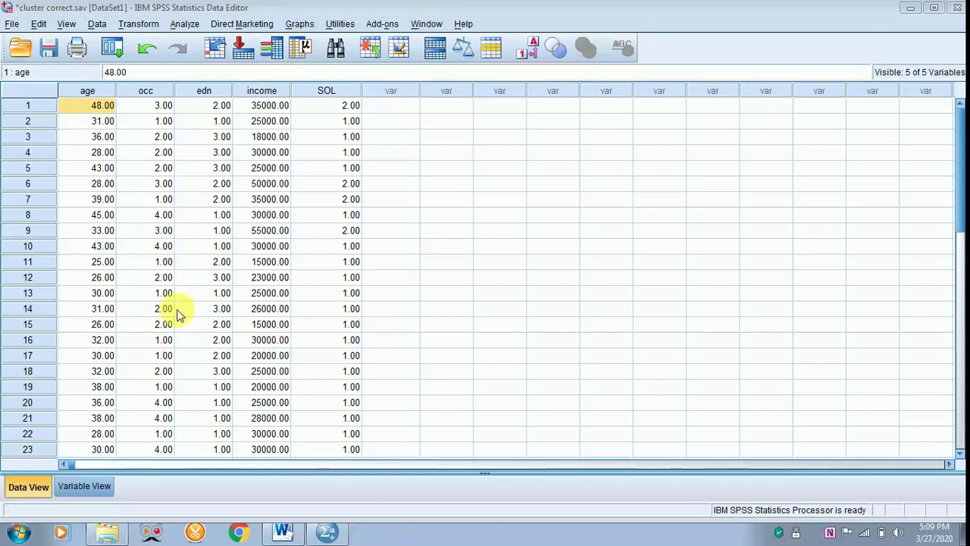
Step: Return to the first case's age value, then open Analyze > Classify > K-Means Cluster
{"action": "left_click", "coordinate": [138, 294]}
{"action": "left_click", "coordinate": [77, 107]}
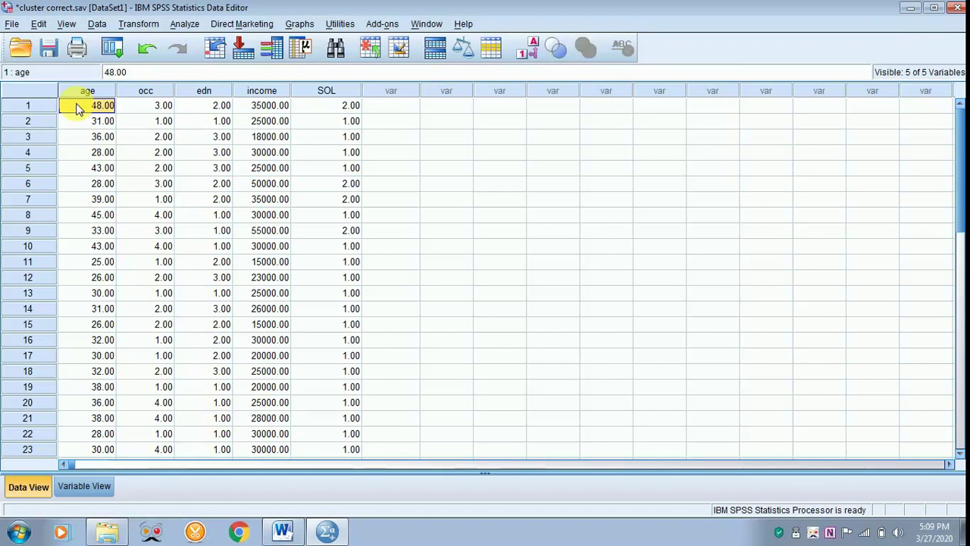
{"action": "left_click", "coordinate": [182, 26]}
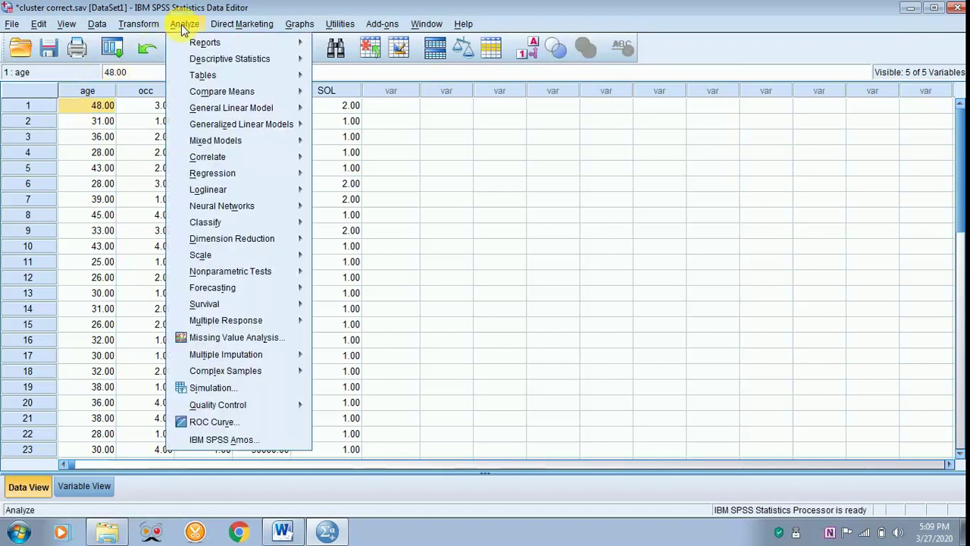
{"action": "mouse_move", "coordinate": [228, 232]}
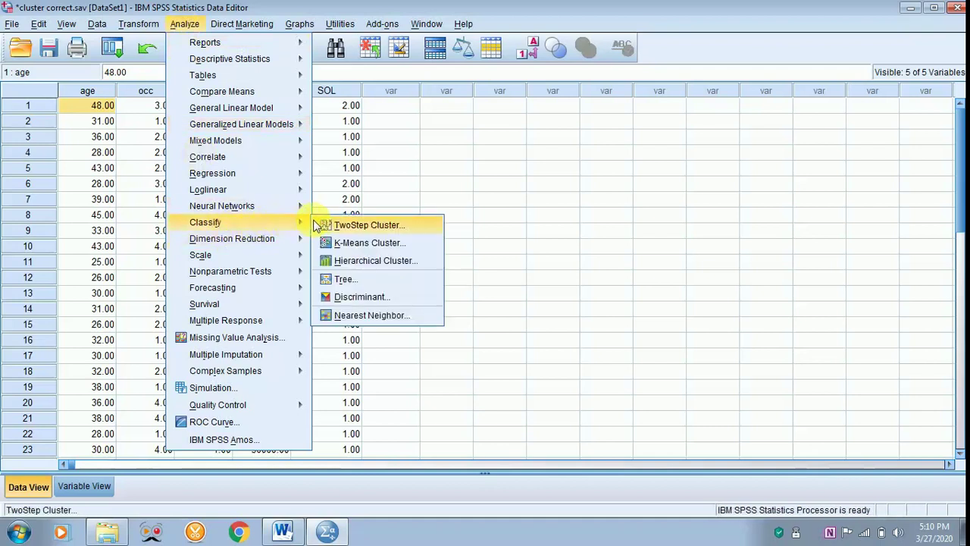
{"action": "left_click", "coordinate": [371, 243]}
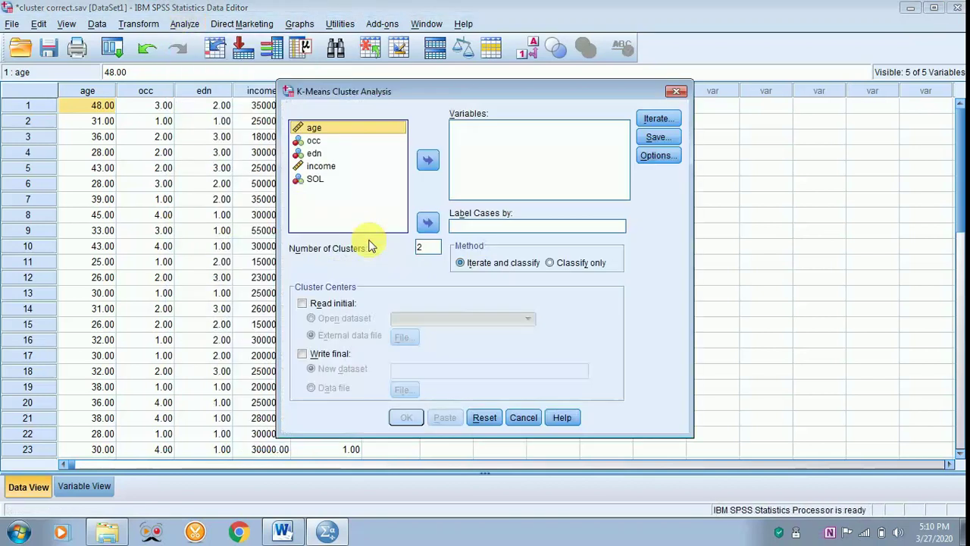
Step: Add age, occ, edn, income and SOL as analysis variables and change the cluster count to 4
{"action": "left_click", "coordinate": [313, 179], "text": "shift"}
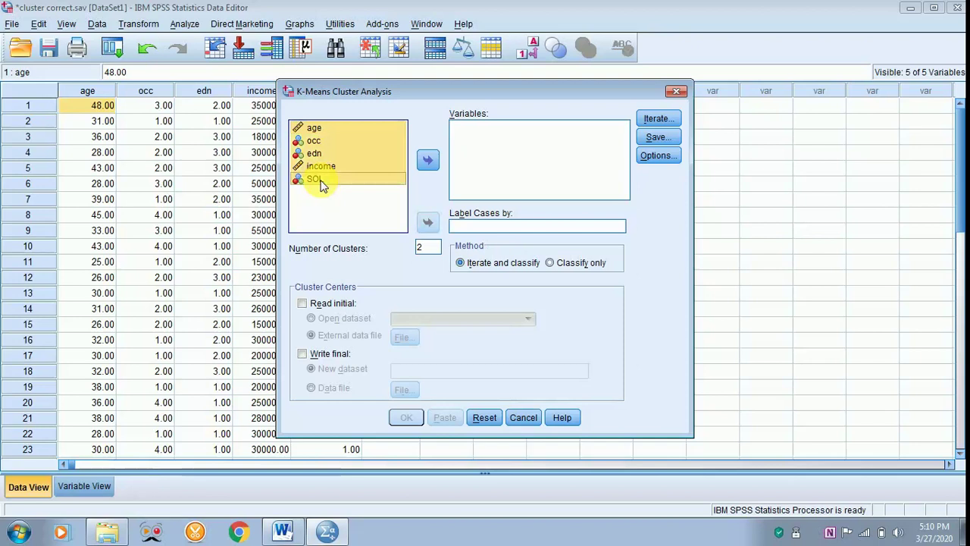
{"action": "left_click", "coordinate": [429, 160]}
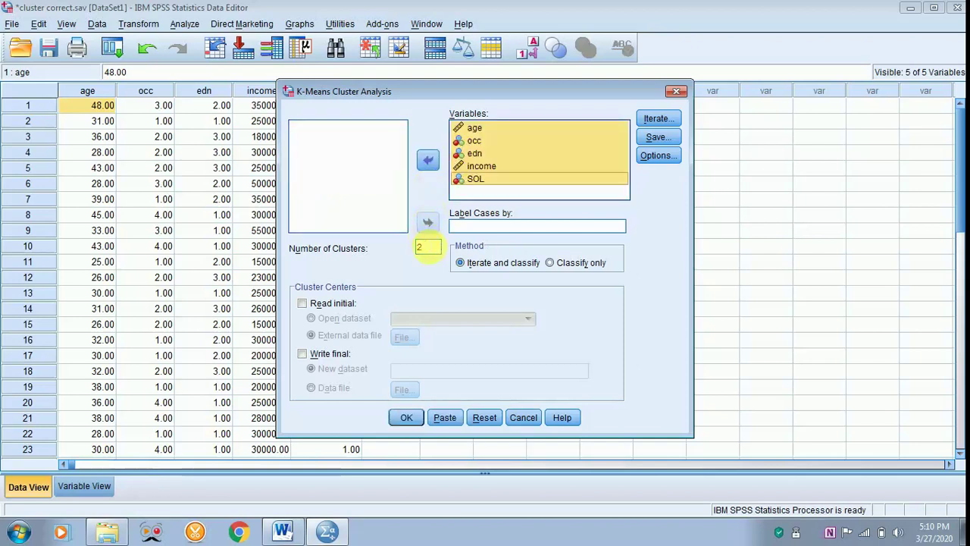
{"action": "double_click", "coordinate": [427, 253]}
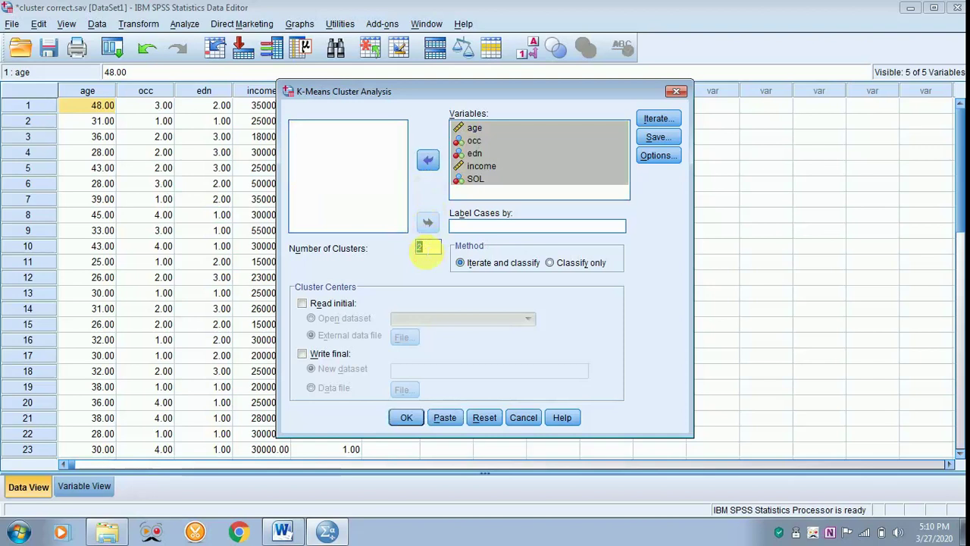
{"action": "type", "text": "4"}
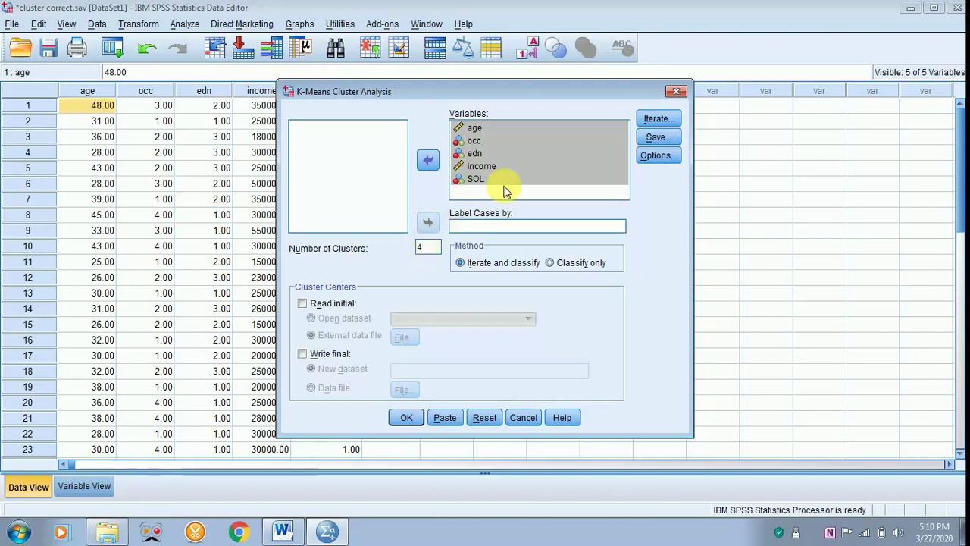
Step: Check the Iterate settings and save each case's cluster membership as a new variable
{"action": "left_click", "coordinate": [657, 120]}
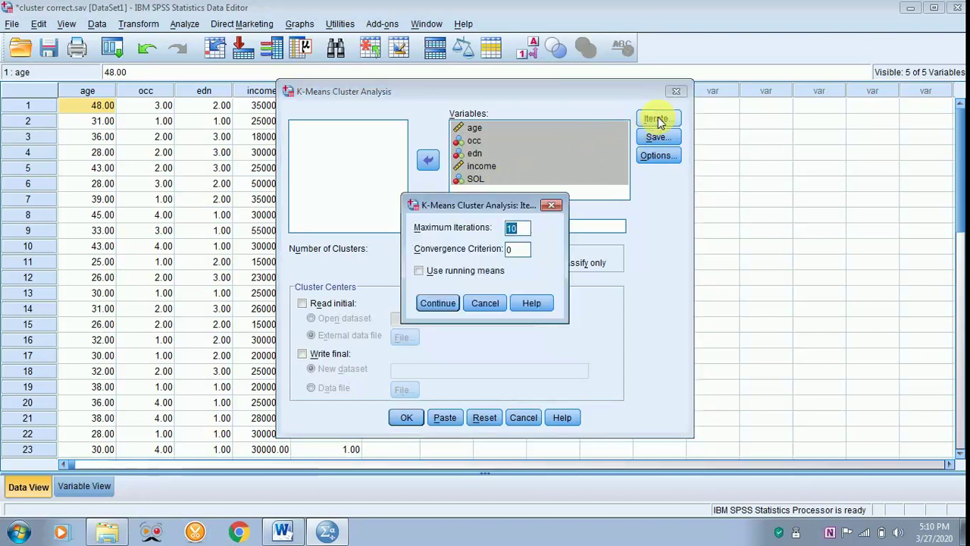
{"action": "left_click", "coordinate": [552, 204]}
{"action": "left_click", "coordinate": [653, 138]}
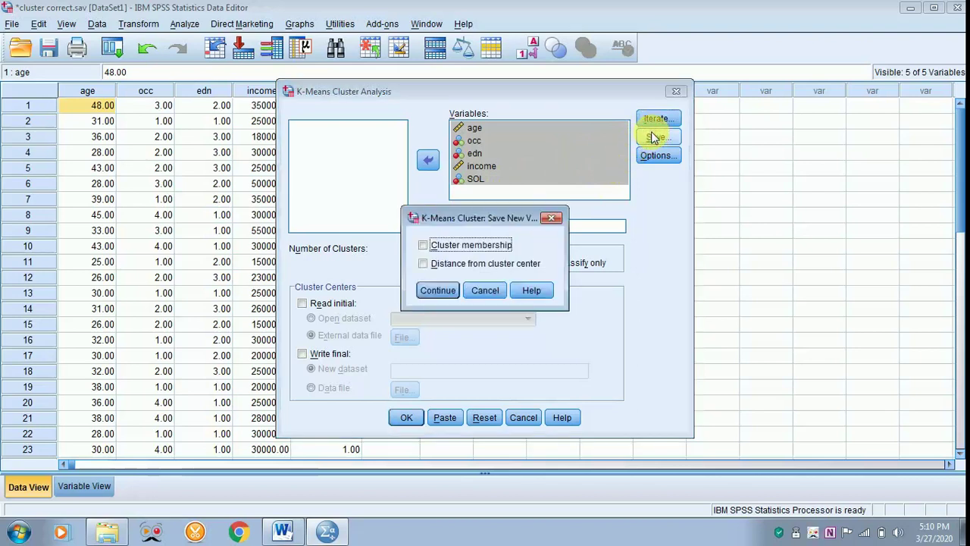
{"action": "left_click", "coordinate": [423, 246]}
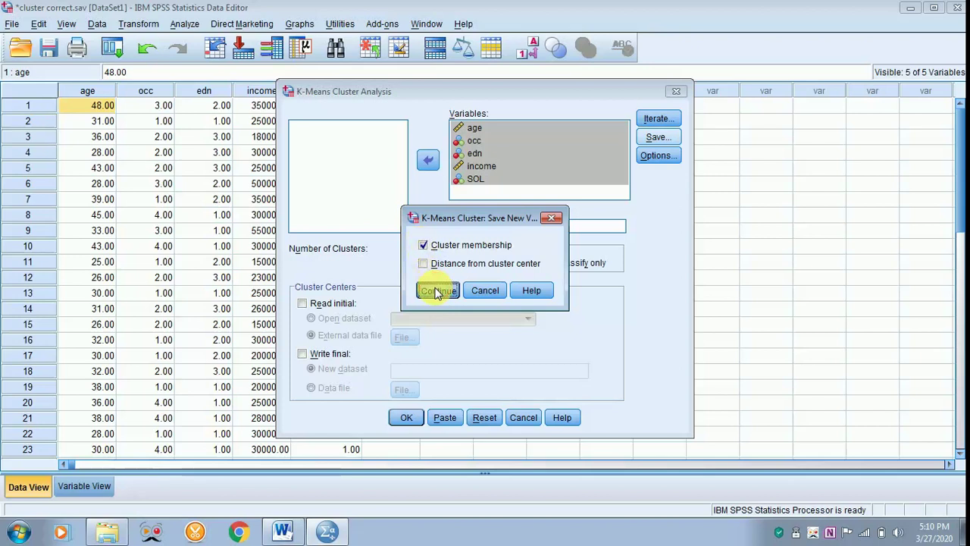
{"action": "left_click", "coordinate": [436, 290]}
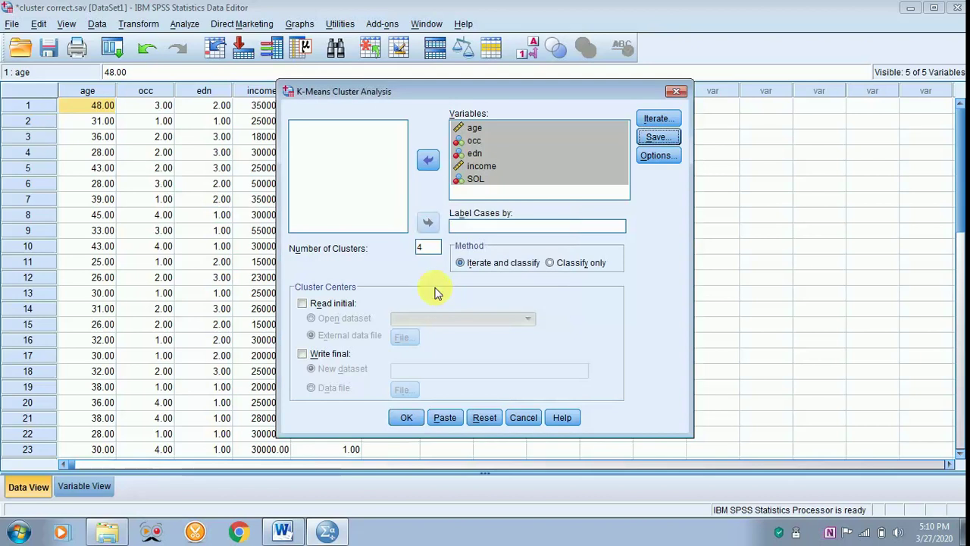
Step: Add the ANOVA table and per-case cluster information to the output, then run the analysis
{"action": "left_click", "coordinate": [651, 155]}
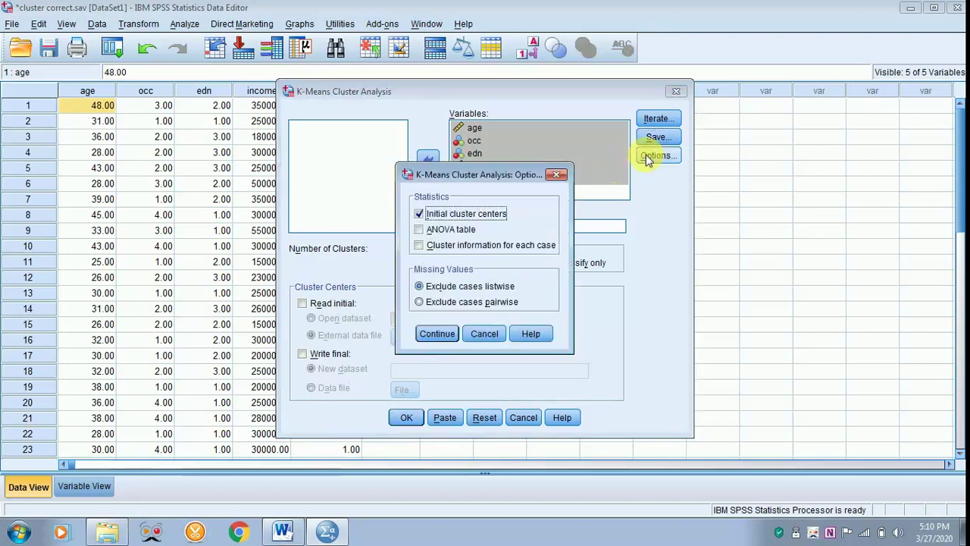
{"action": "left_click", "coordinate": [419, 230]}
{"action": "left_click", "coordinate": [421, 249]}
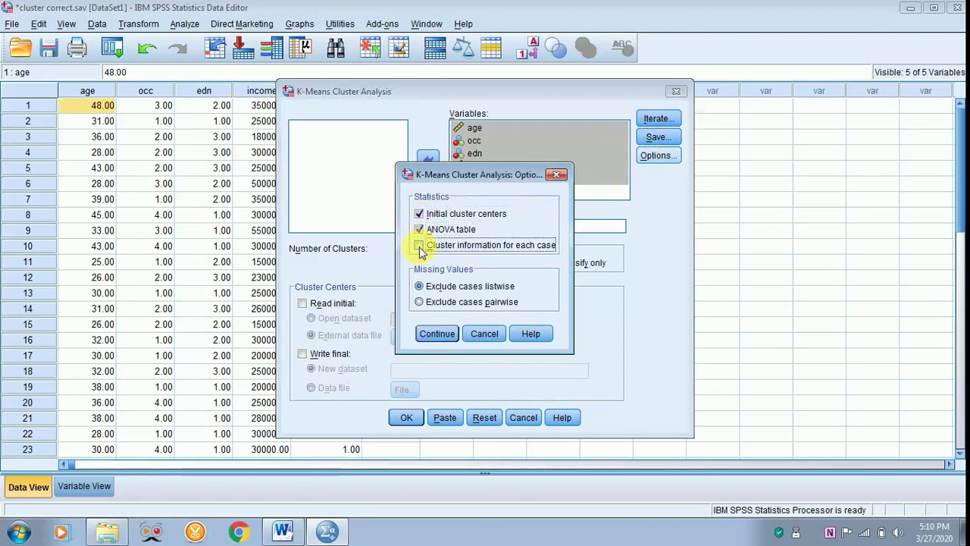
{"action": "left_click", "coordinate": [438, 334]}
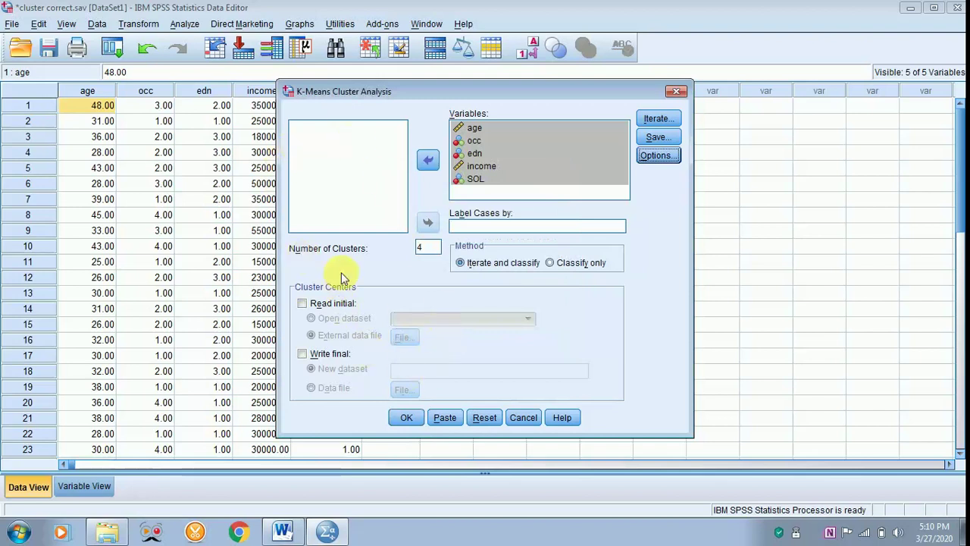
{"action": "left_click", "coordinate": [406, 417]}
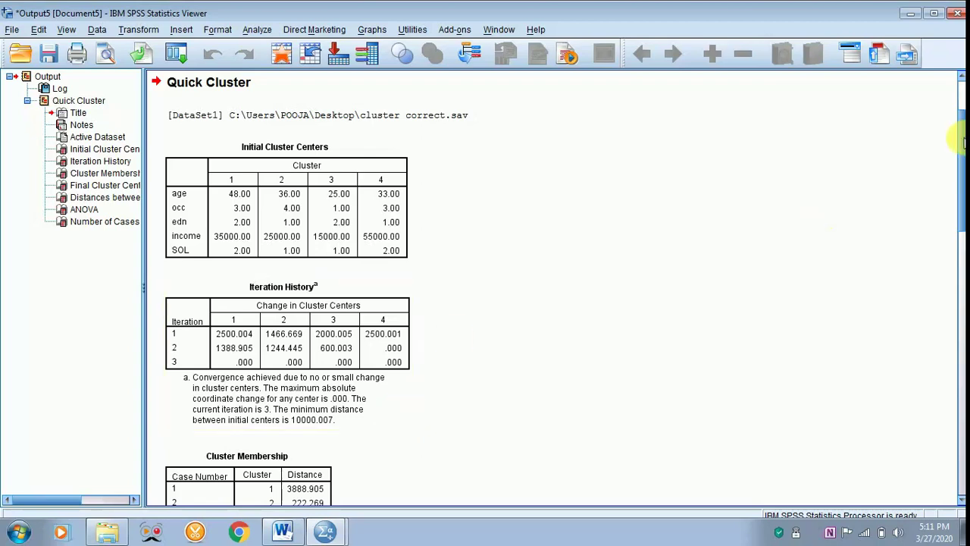
{"action": "left_click_drag", "start_coordinate": [961, 141], "coordinate": [961, 364]}
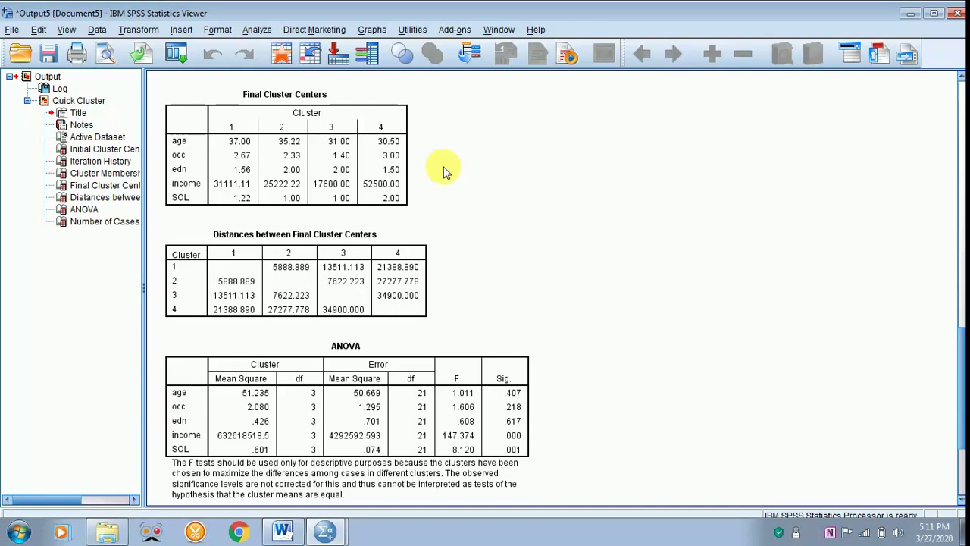
{"action": "left_click_drag", "start_coordinate": [962, 365], "coordinate": [961, 410]}
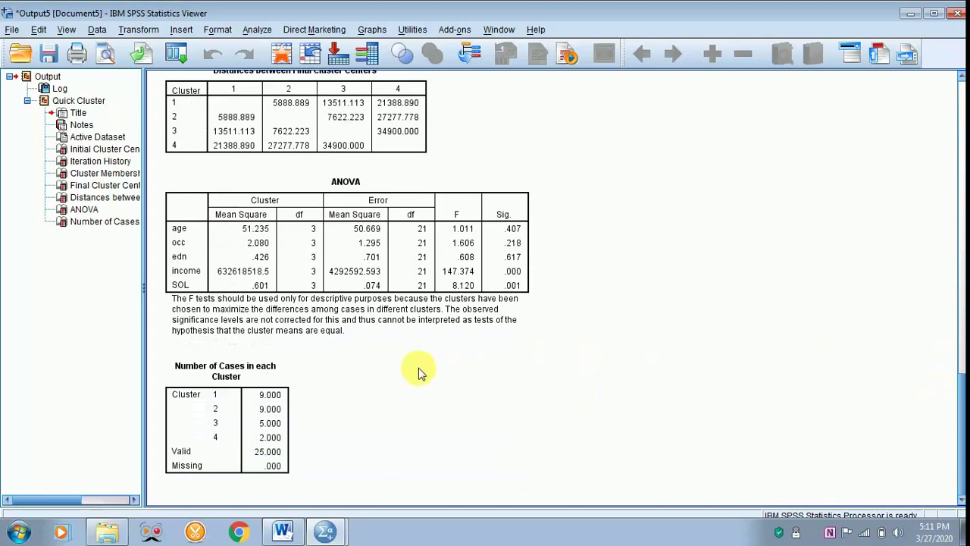
{"action": "left_click", "coordinate": [177, 393]}
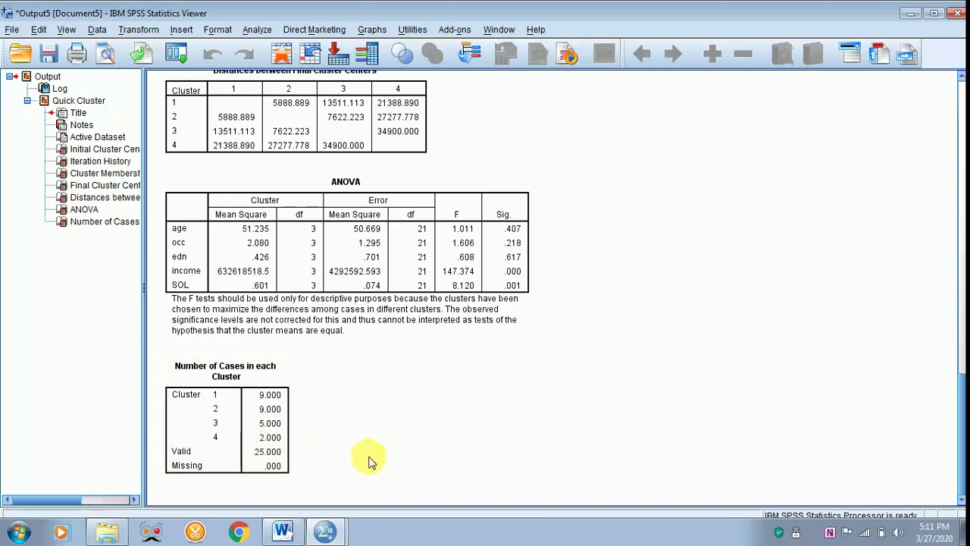
Step: Select the ANOVA table and move the Word notes aside so its Sig. column is visible
{"action": "left_click", "coordinate": [284, 534]}
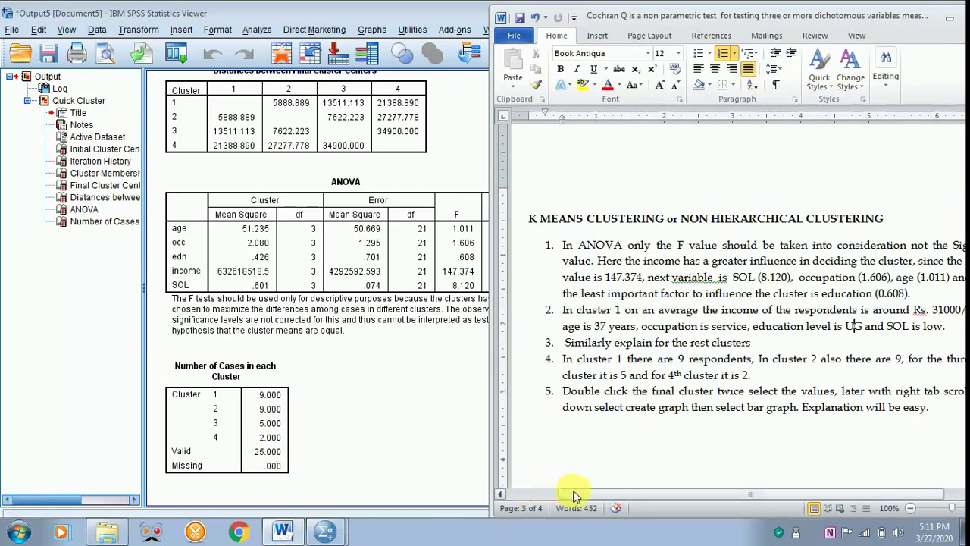
{"action": "left_click_drag", "start_coordinate": [581, 496], "coordinate": [591, 499]}
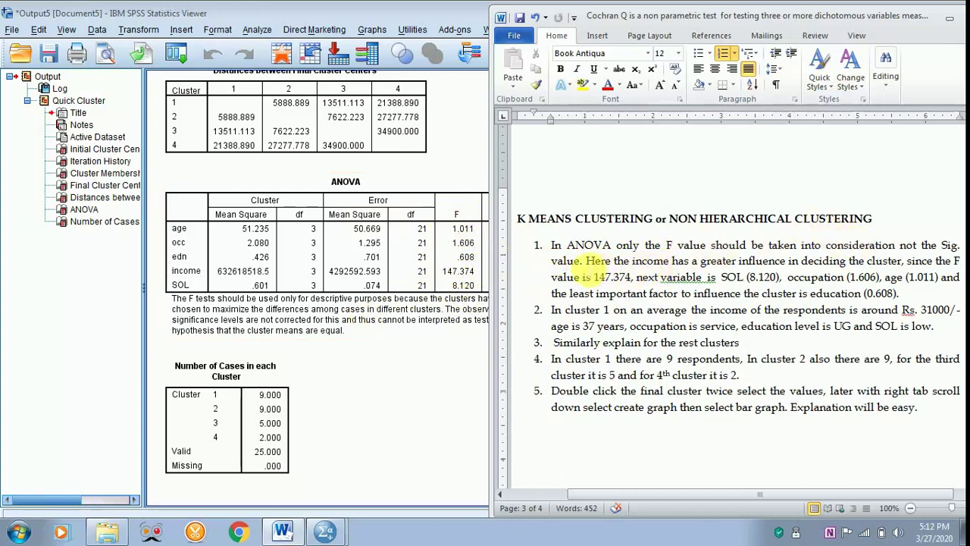
{"action": "left_click", "coordinate": [482, 282]}
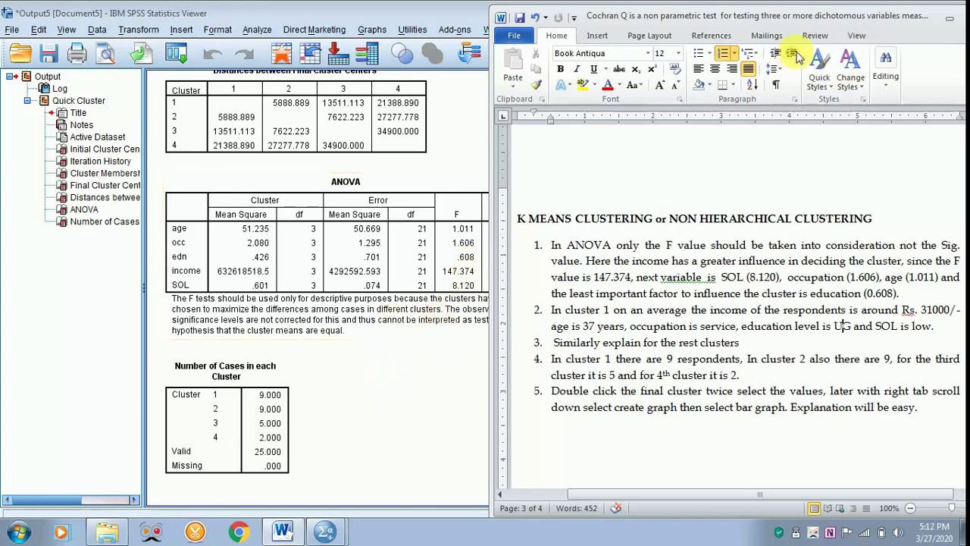
{"action": "left_click_drag", "start_coordinate": [797, 20], "coordinate": [870, 47]}
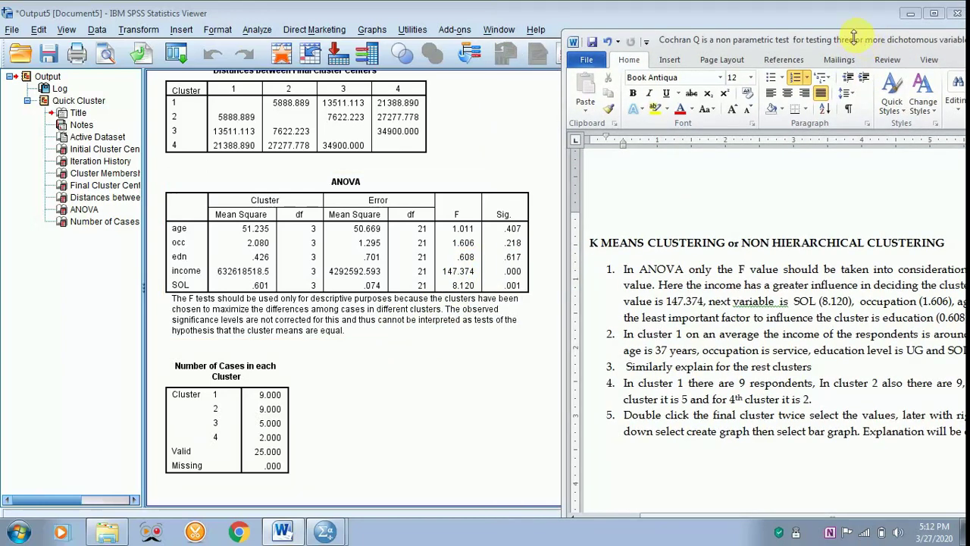
Step: Scroll the SPSS output to Final Cluster Centers and position the Word notes beside it
{"action": "left_click", "coordinate": [705, 16]}
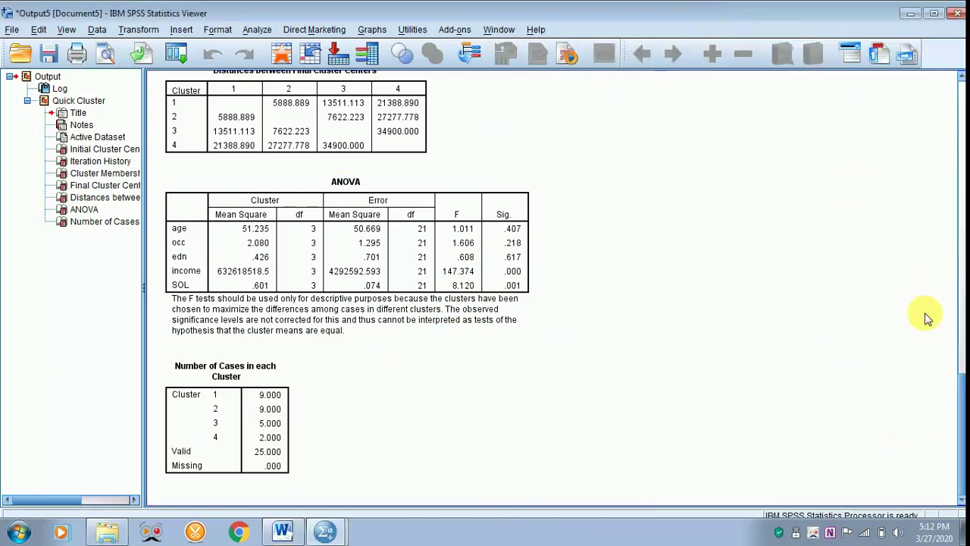
{"action": "left_click_drag", "start_coordinate": [959, 388], "coordinate": [959, 293]}
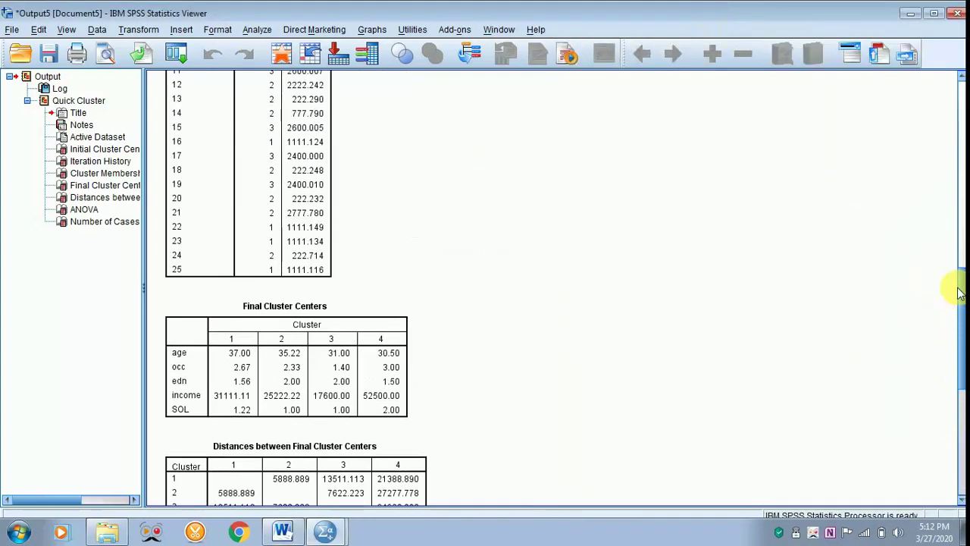
{"action": "left_click", "coordinate": [284, 534]}
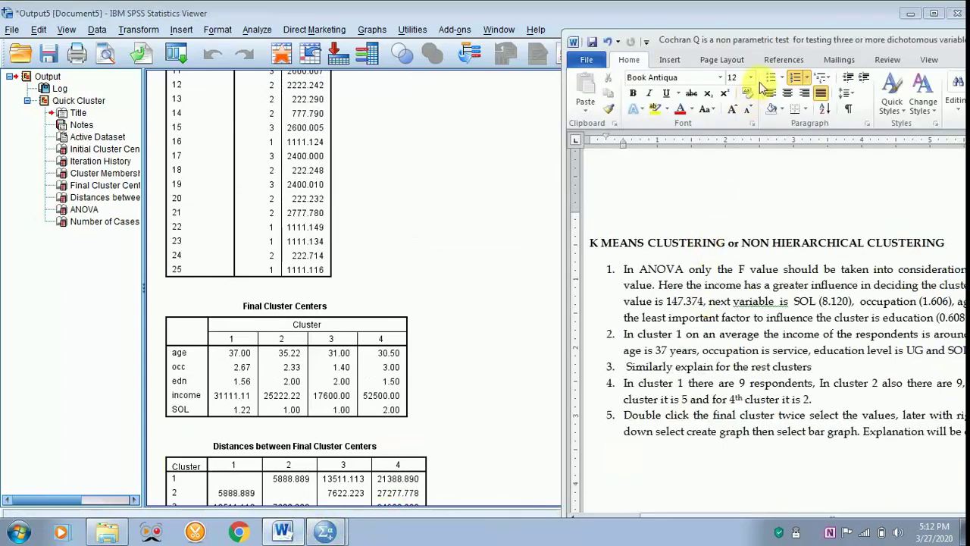
{"action": "left_click_drag", "start_coordinate": [780, 39], "coordinate": [682, 32]}
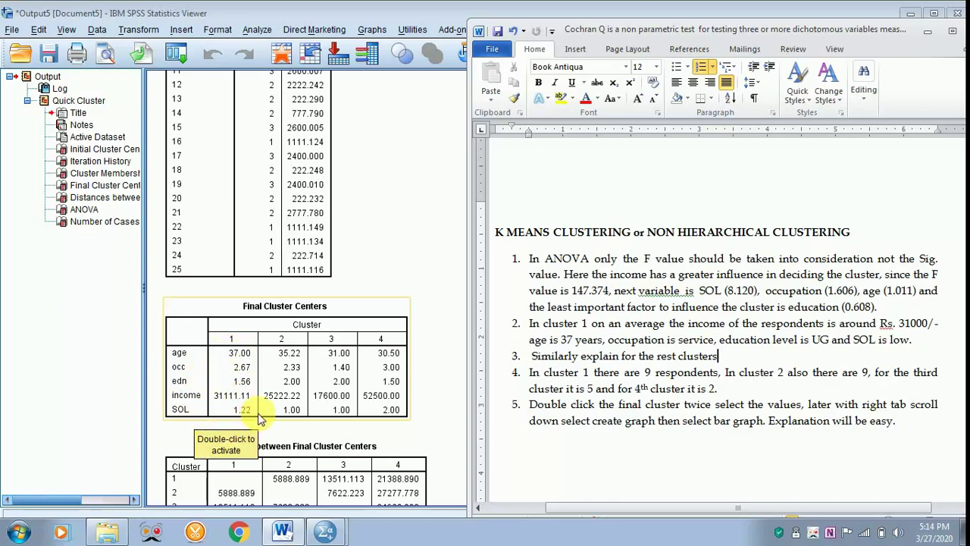
Step: Turn the Final Cluster Centers values into a bar chart via Create Graph > Bar
{"action": "left_click", "coordinate": [299, 326]}
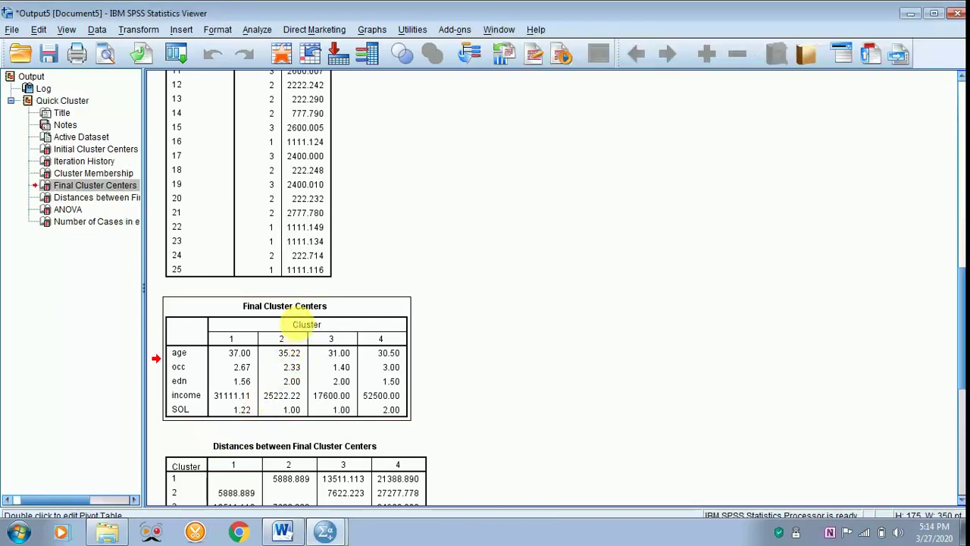
{"action": "double_click", "coordinate": [231, 354]}
{"action": "left_click_drag", "start_coordinate": [231, 354], "coordinate": [380, 416]}
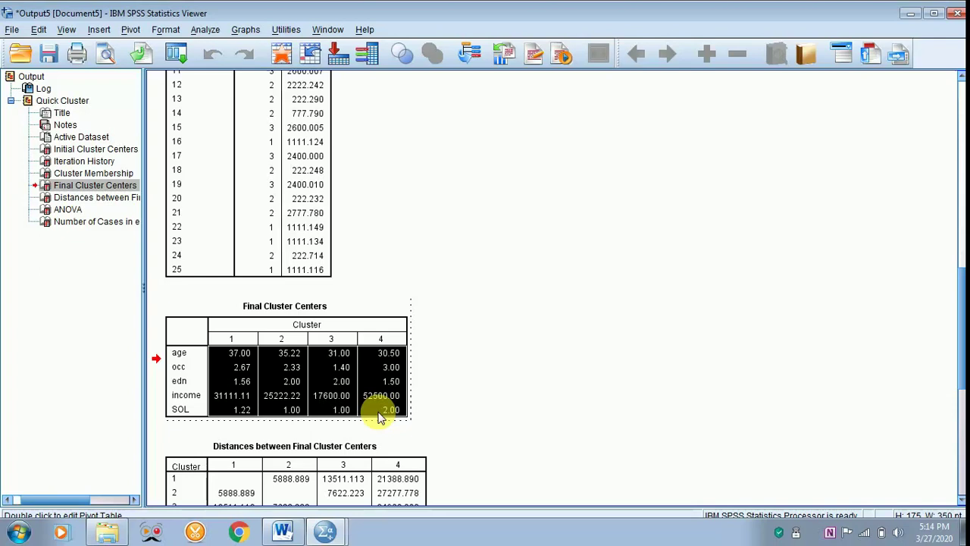
{"action": "right_click", "coordinate": [380, 416]}
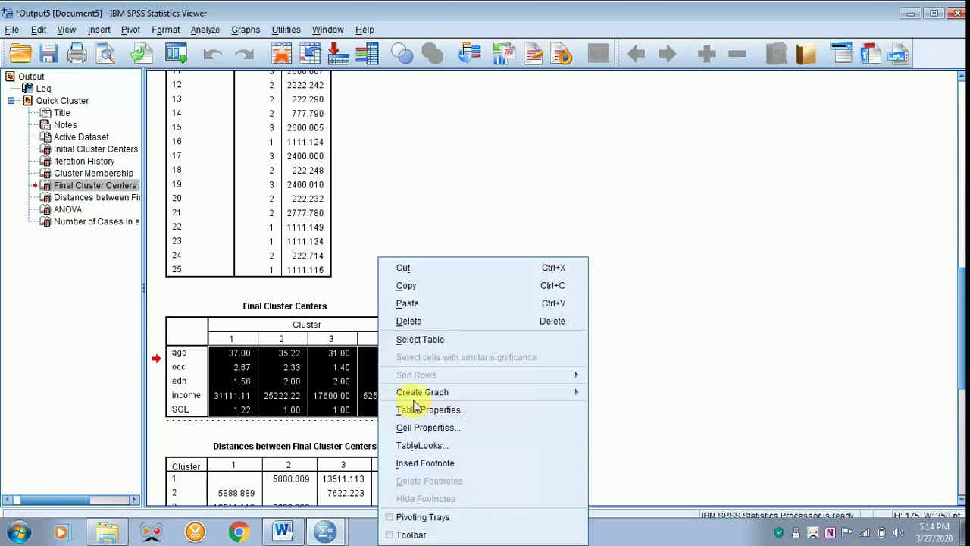
{"action": "mouse_move", "coordinate": [475, 396]}
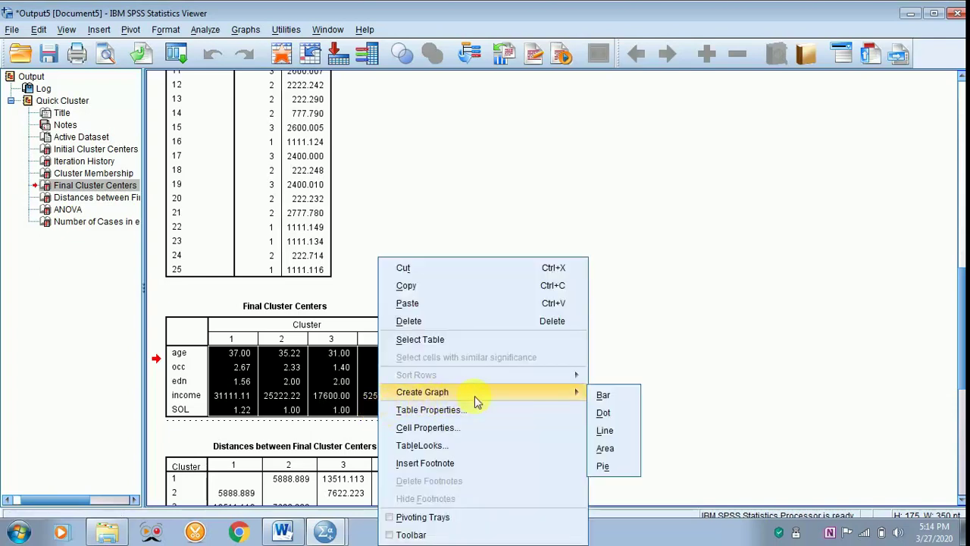
{"action": "left_click", "coordinate": [612, 394]}
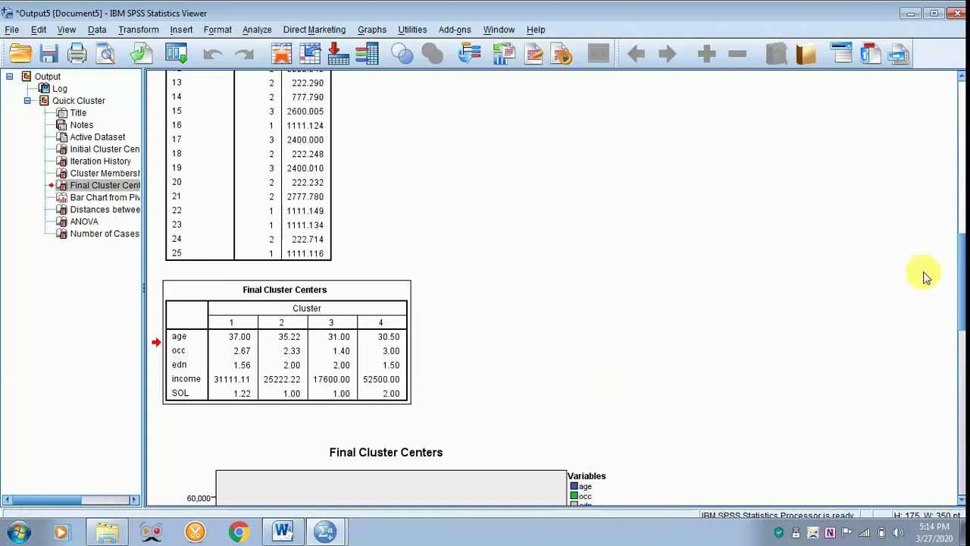
{"action": "left_click_drag", "start_coordinate": [959, 273], "coordinate": [959, 353]}
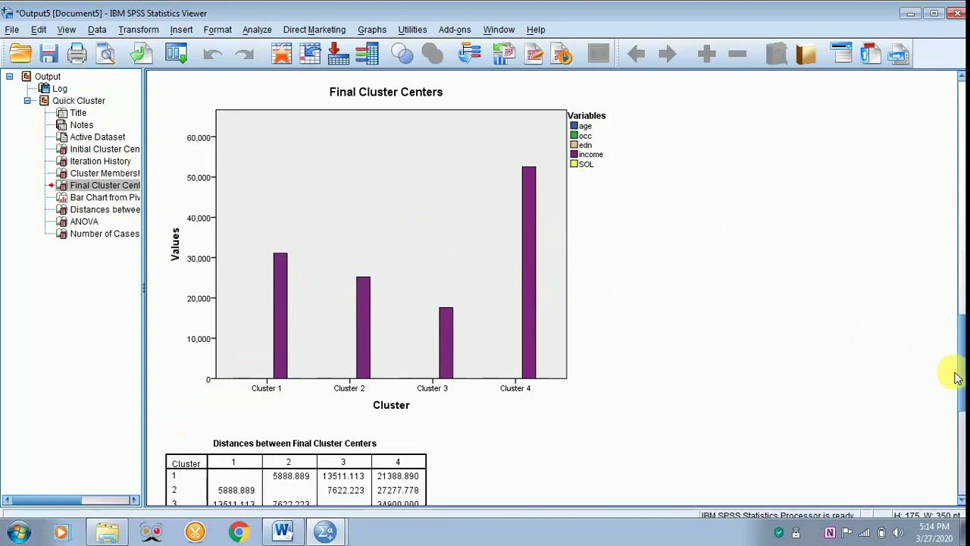
{"action": "left_click_drag", "start_coordinate": [956, 379], "coordinate": [961, 302]}
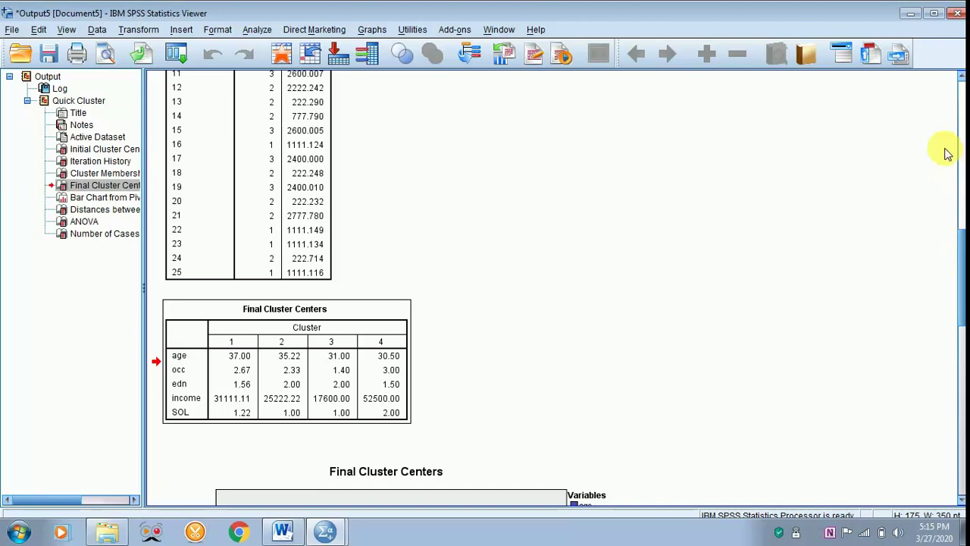
Step: Switch to the Data Editor and check case 6's QCL_1 cluster number, which is 4
{"action": "left_click", "coordinate": [910, 14]}
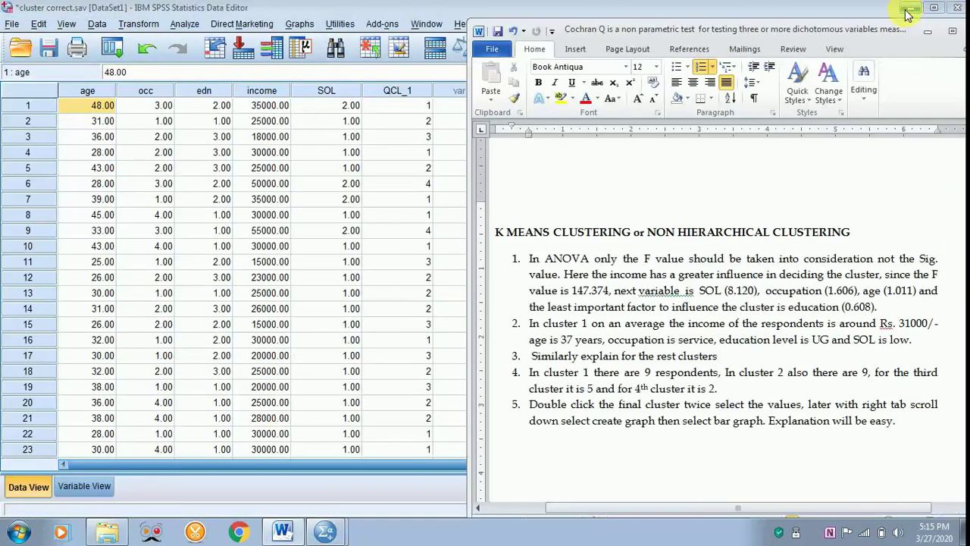
{"action": "left_click", "coordinate": [911, 10]}
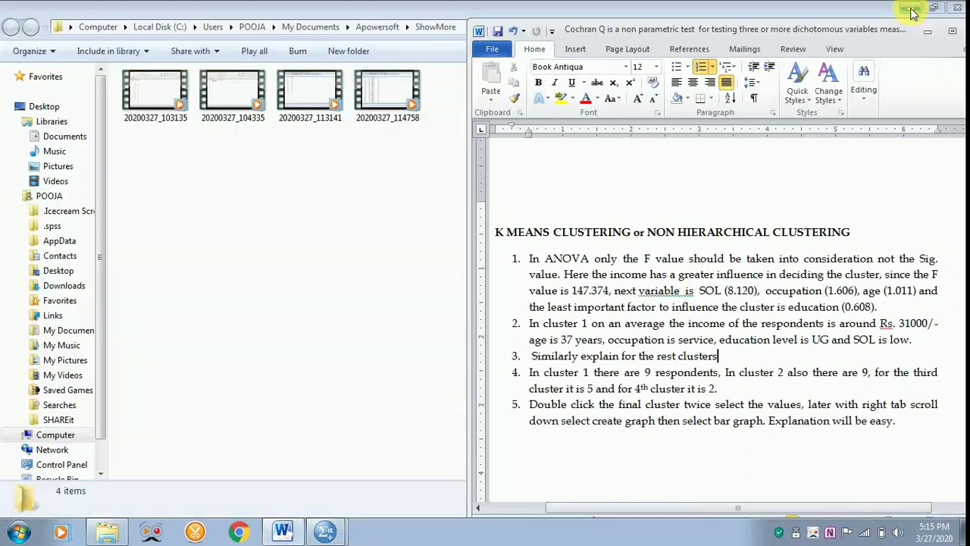
{"action": "left_click", "coordinate": [328, 533]}
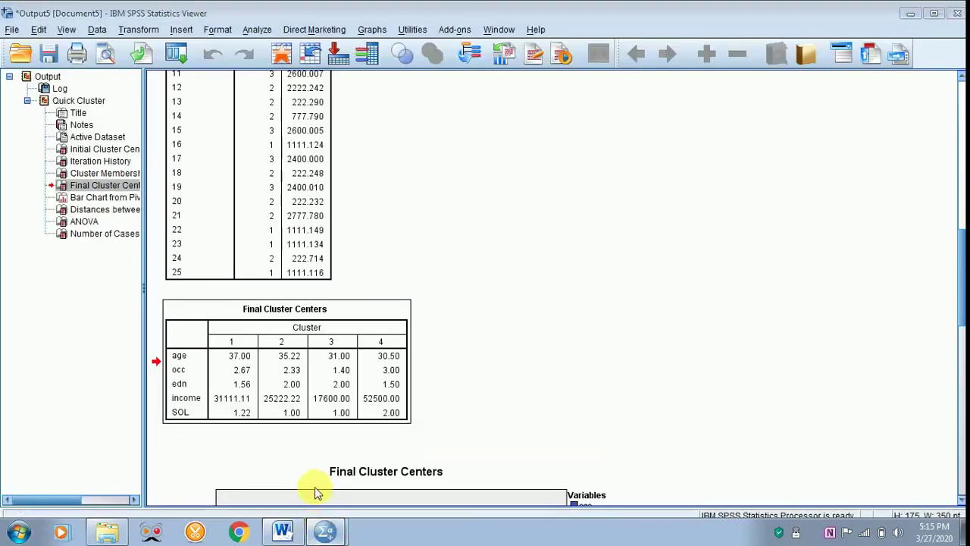
{"action": "key", "text": "alt+Tab"}
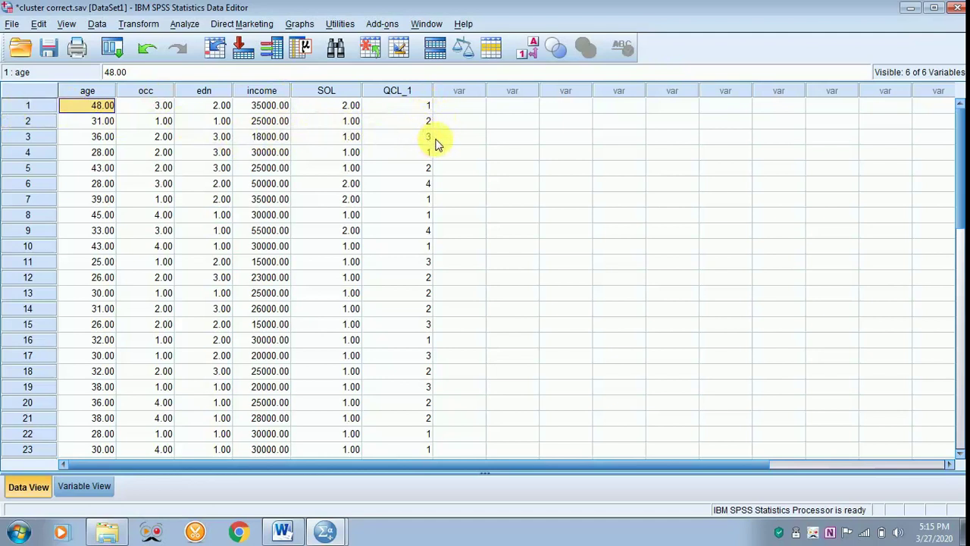
{"action": "left_click", "coordinate": [425, 190]}
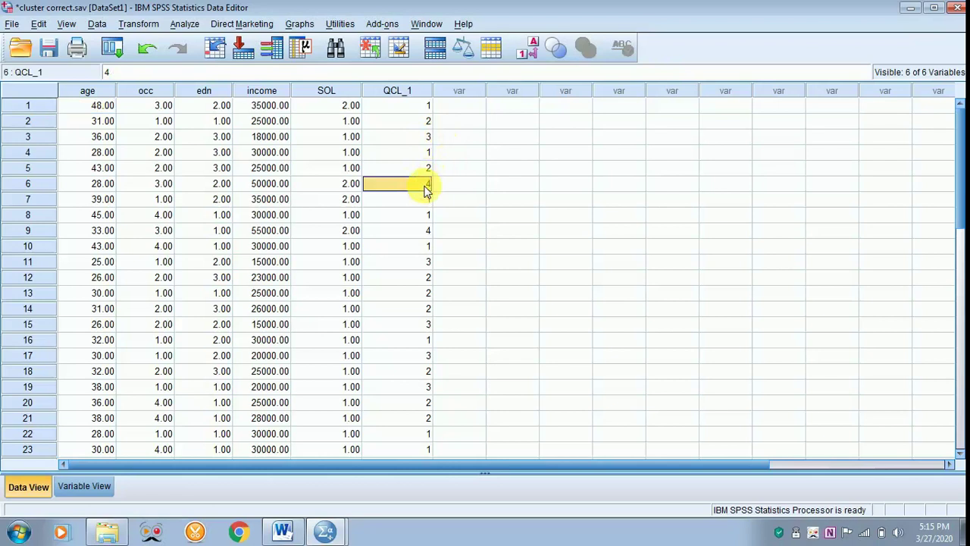